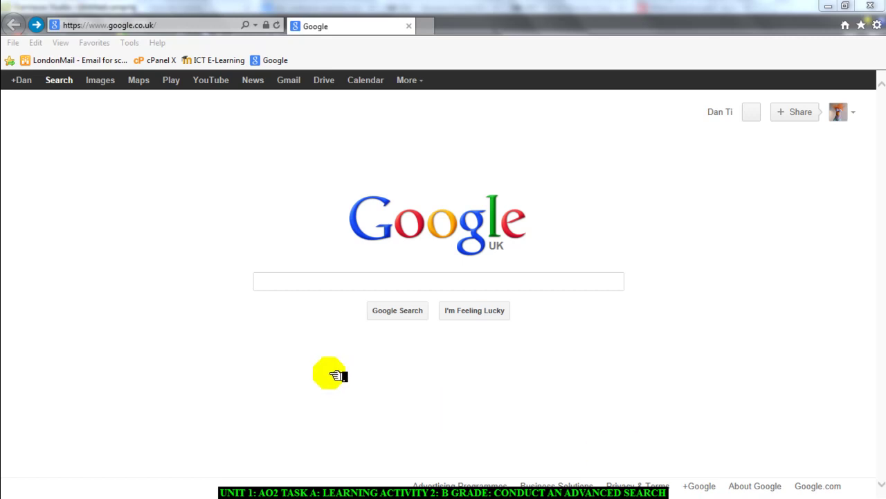
# Search the web for "LOUVRE MUSEUM"
pyautogui.click(302, 282)
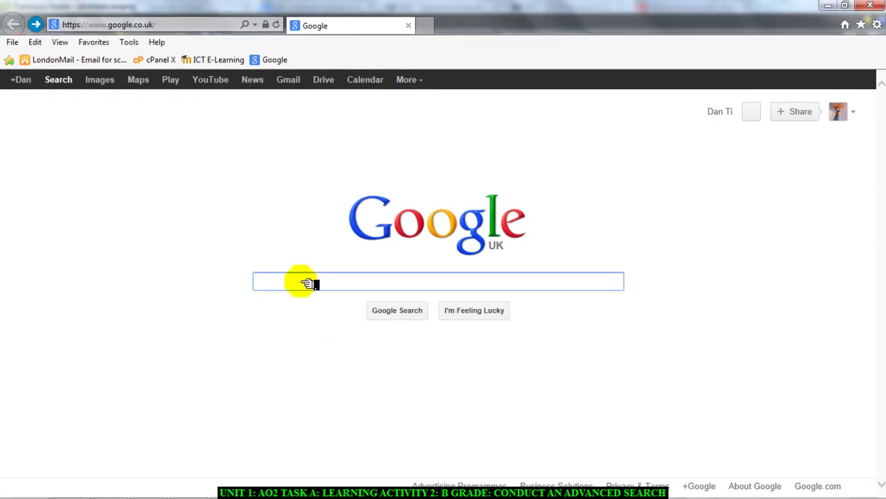
pyautogui.write('LOUVRE MUSE')
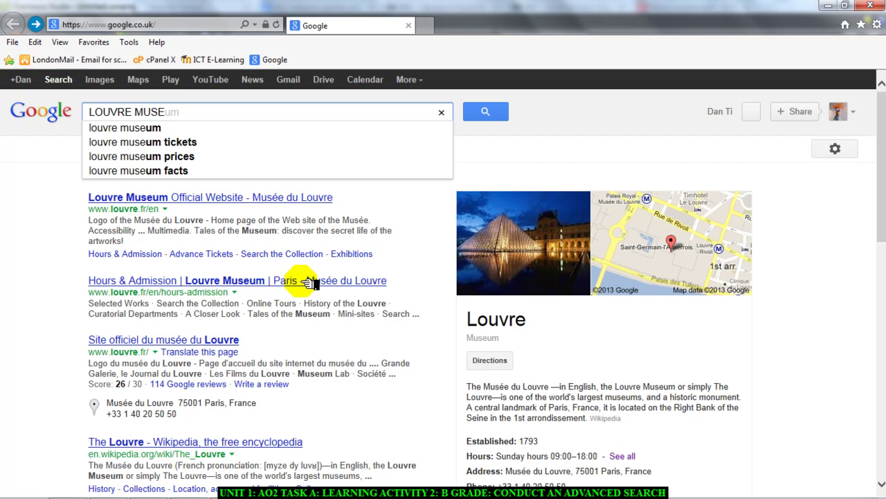
pyautogui.write('UM')
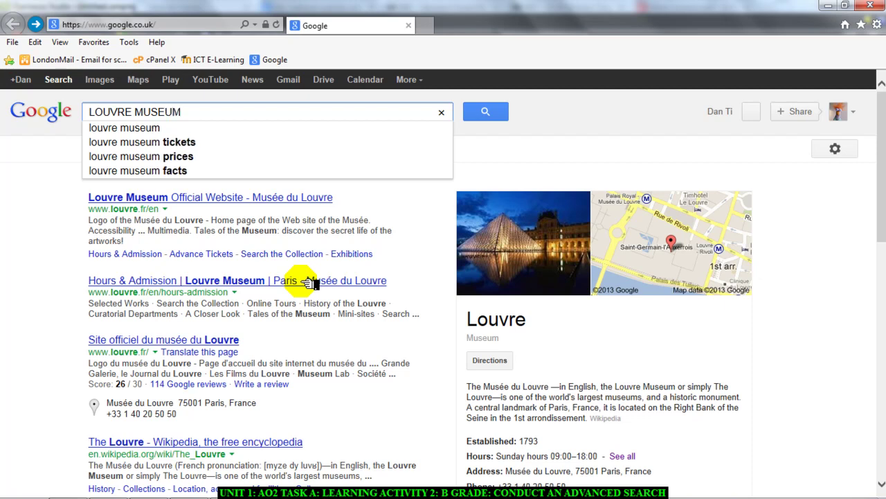
pyautogui.press('Return')
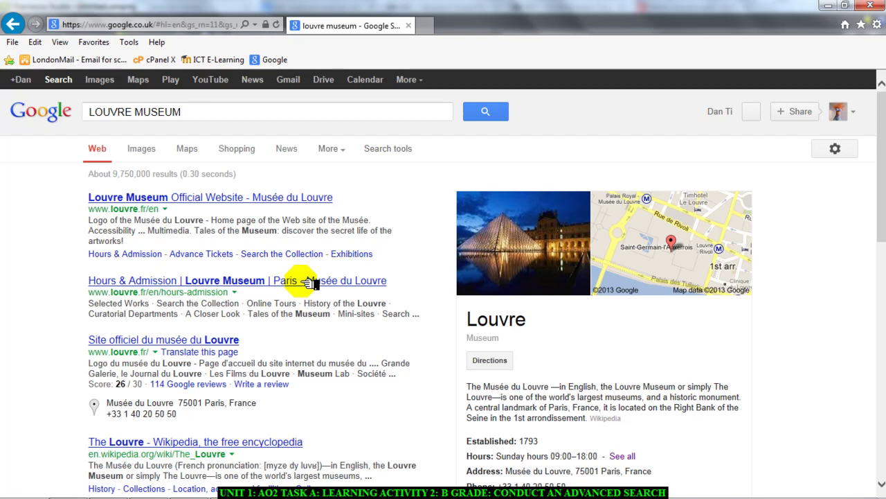
pyautogui.click(420, 485)
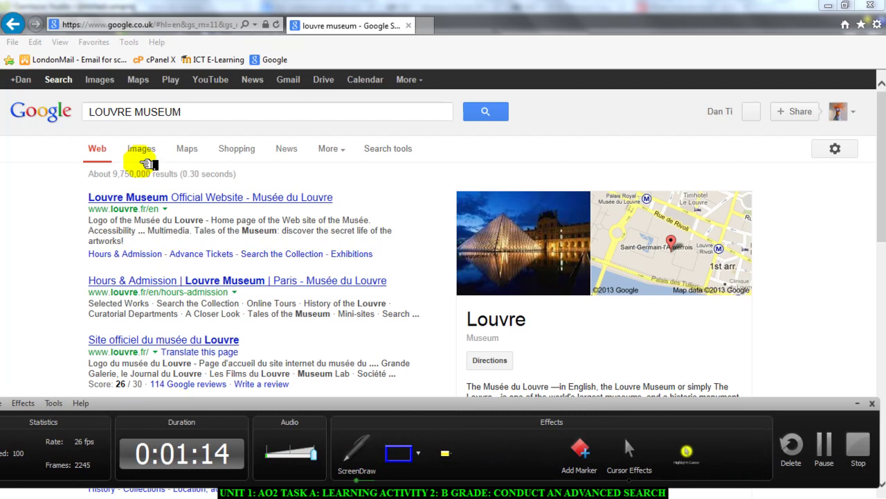
pyautogui.moveTo(80, 97)
pyautogui.mouseDown()
pyautogui.moveTo(82, 127)
pyautogui.moveTo(190, 127)
pyautogui.mouseUp()
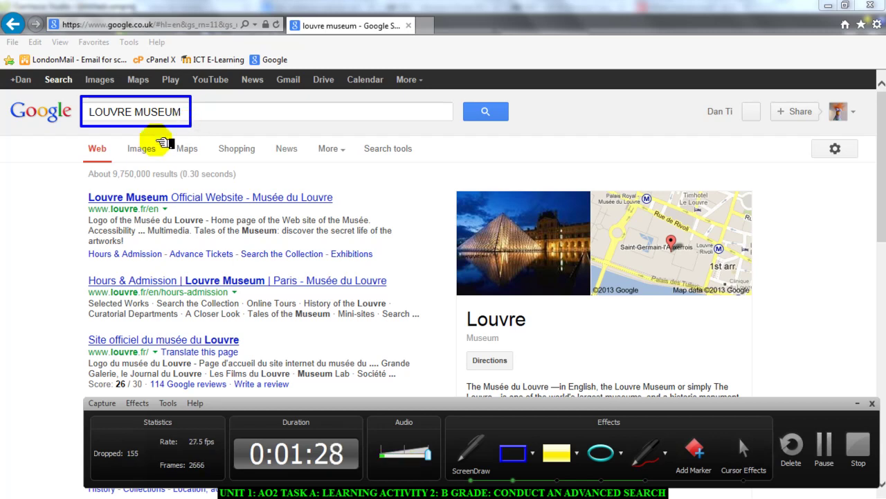
pyautogui.moveTo(83, 163); pyautogui.dragTo(246, 184)
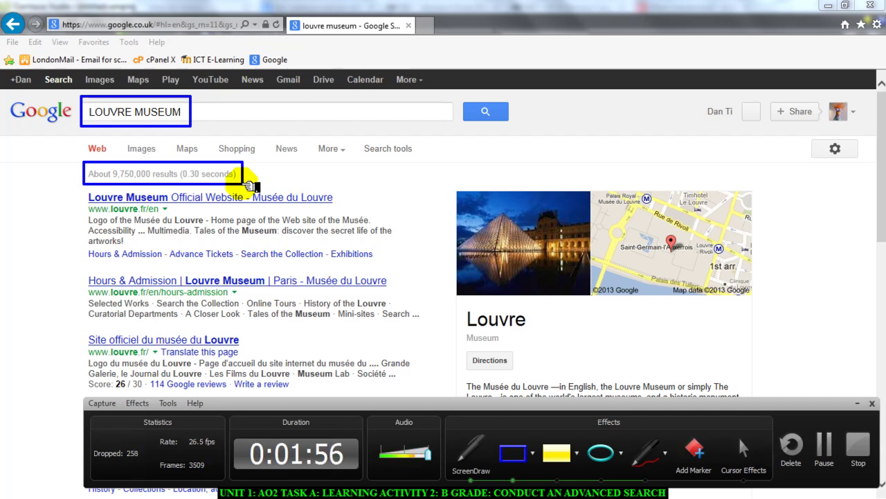
pyautogui.moveTo(76, 192); pyautogui.dragTo(431, 495)
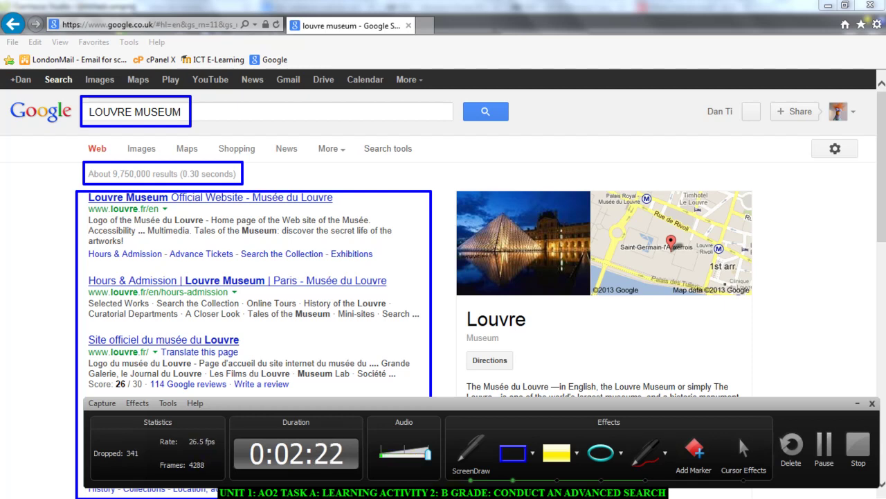
pyautogui.click(751, 447)
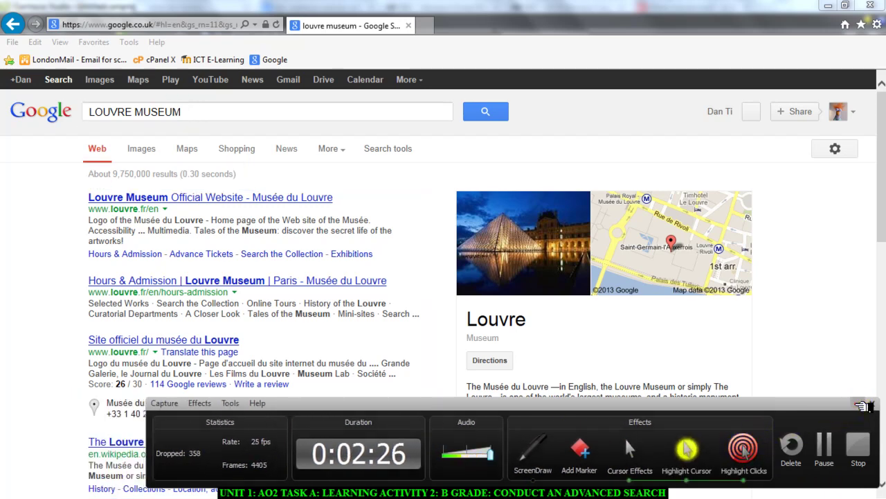
pyautogui.click(862, 406)
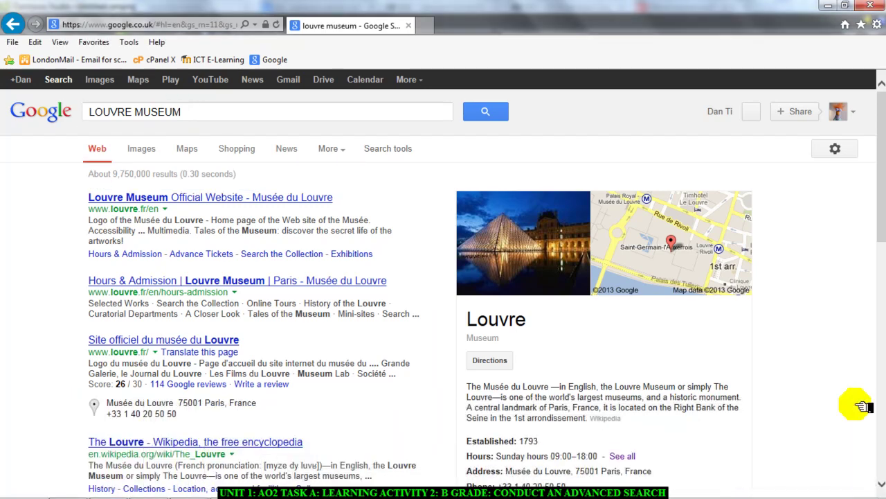
# Switch the Louvre museum search to image results and open the advanced image search form
pyautogui.click(146, 149)
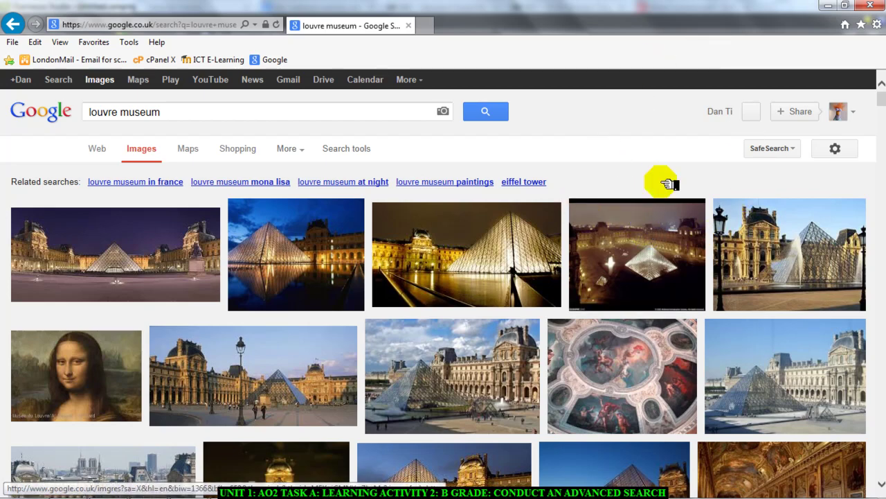
pyautogui.click(838, 149)
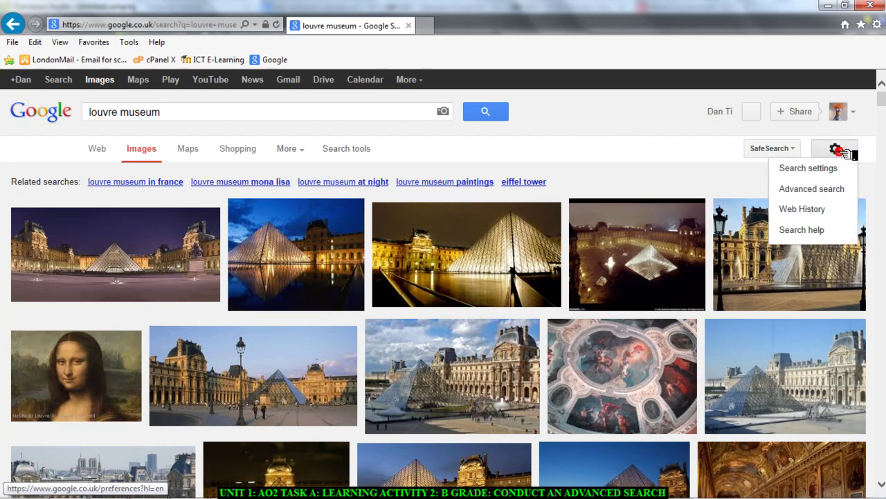
pyautogui.click(831, 194)
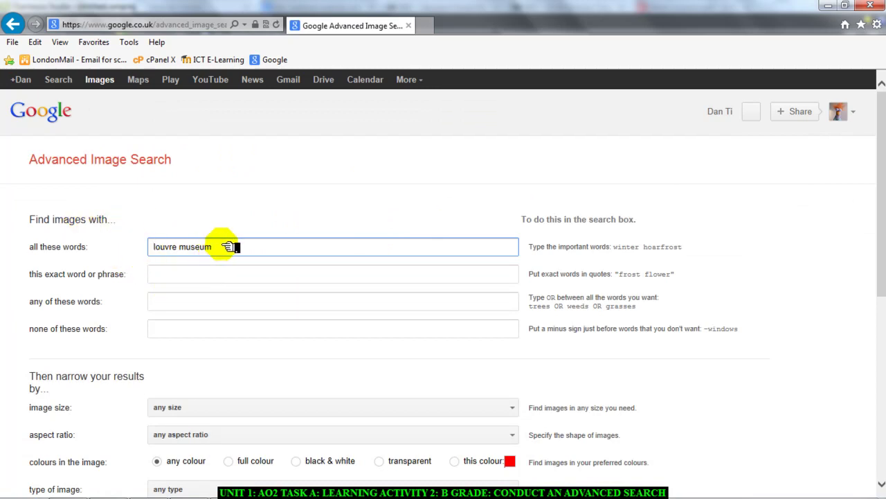
# Clear the words from "all these words" and enter "LOUVRE MUSEUM" as the exact word or phrase
pyautogui.click(227, 251)
pyautogui.press('BackSpace')
pyautogui.press('BackSpace')
pyautogui.press('BackSpace')
pyautogui.press('BackSpace')
pyautogui.press('BackSpace')
pyautogui.press('BackSpace')
pyautogui.press('BackSpace')
pyautogui.press('BackSpace')
pyautogui.press('BackSpace')
pyautogui.press('BackSpace')
pyautogui.press('BackSpace')
pyautogui.press('BackSpace')
pyautogui.press('BackSpace')
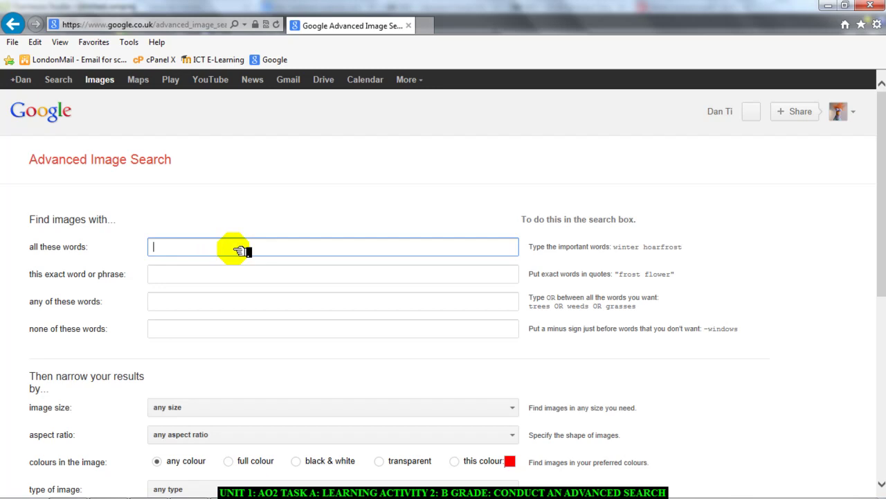
pyautogui.click(186, 278)
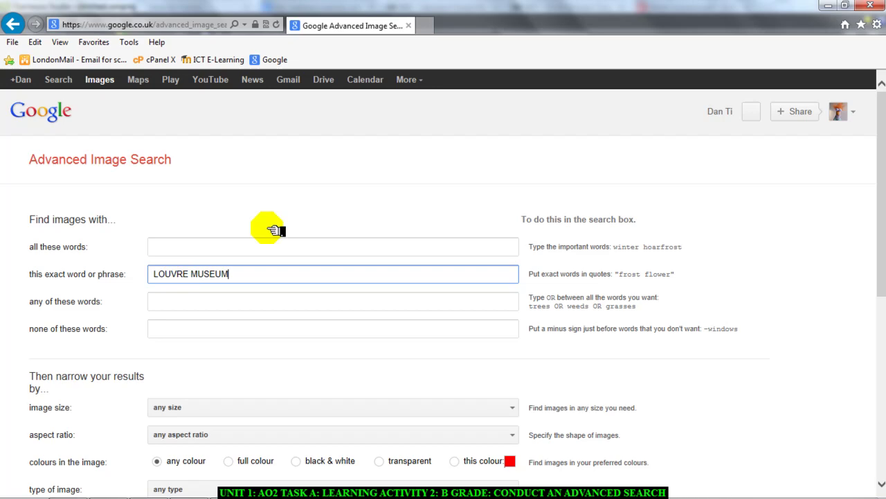
# Set the usage rights to "free to use share or modify" and run the advanced image search
pyautogui.scroll(-5, 883, 242)
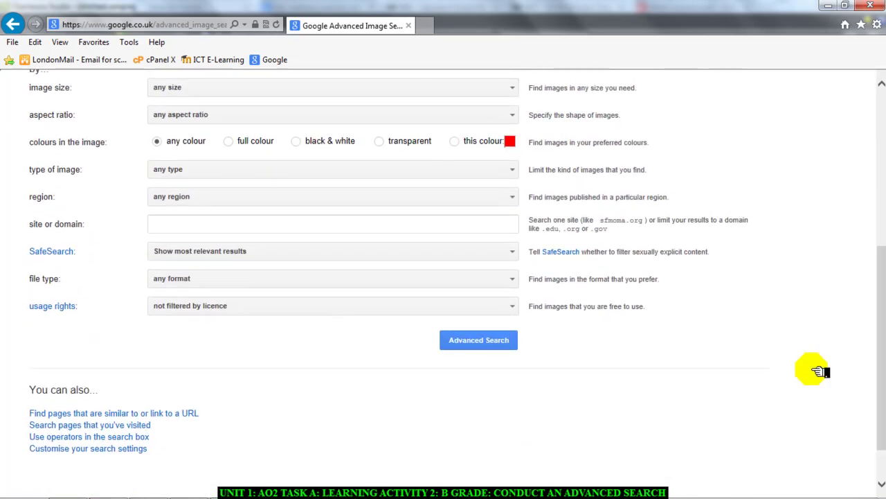
pyautogui.click(518, 307)
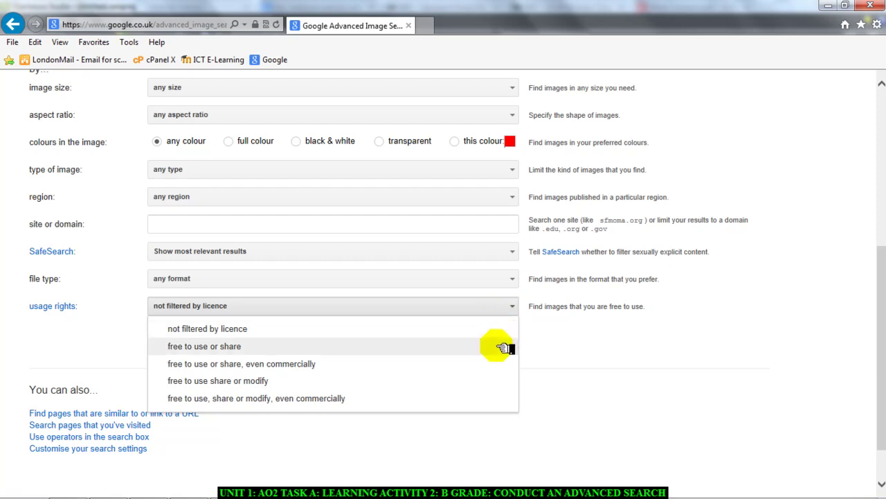
pyautogui.click(489, 381)
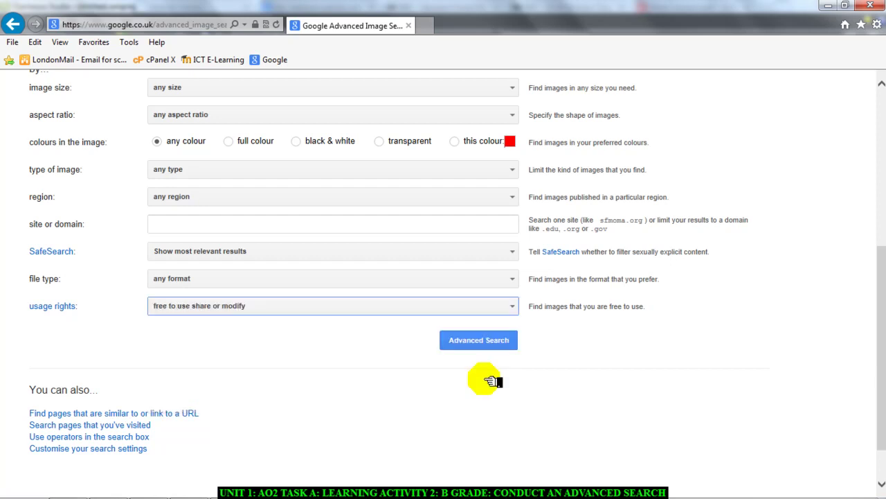
pyautogui.click(488, 340)
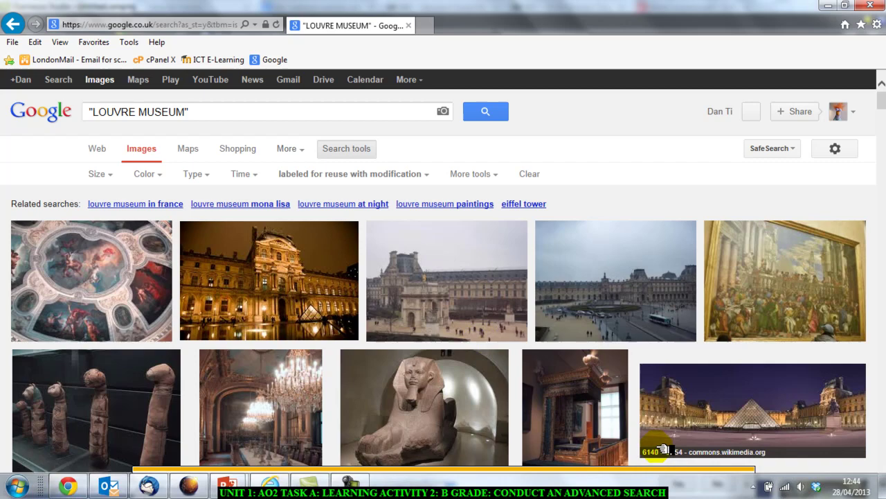
pyautogui.click(746, 484)
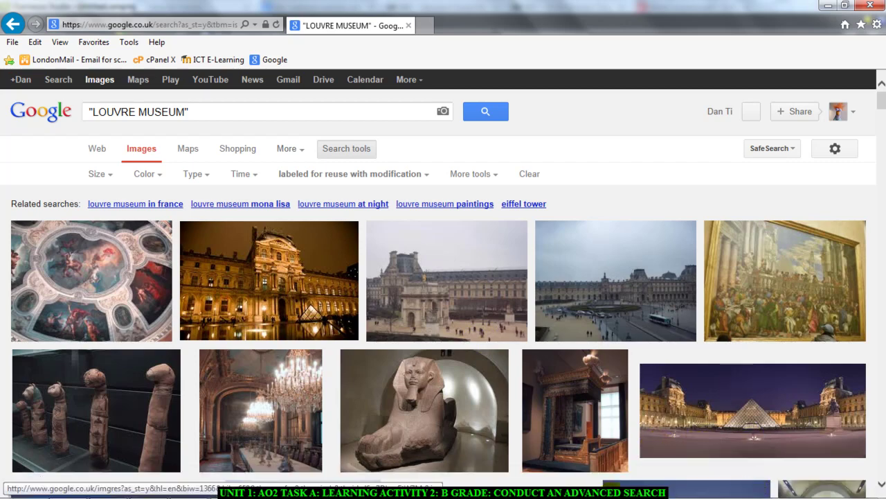
pyautogui.click(301, 484)
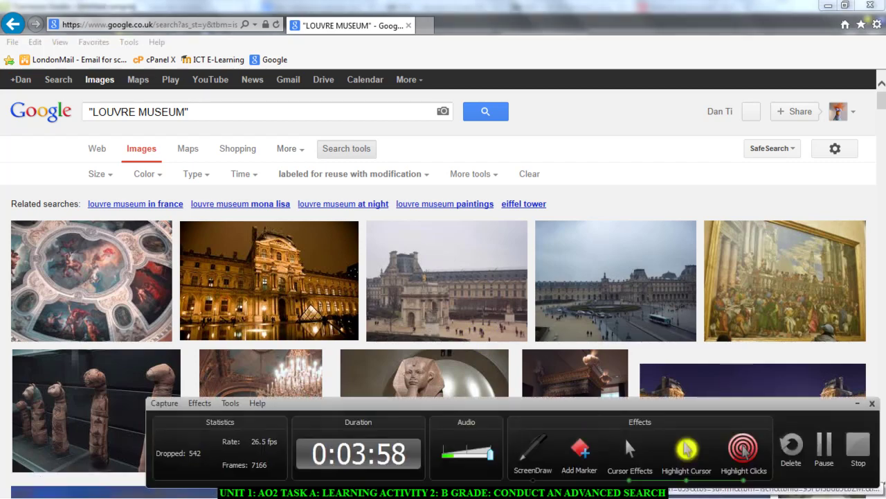
pyautogui.click(532, 450)
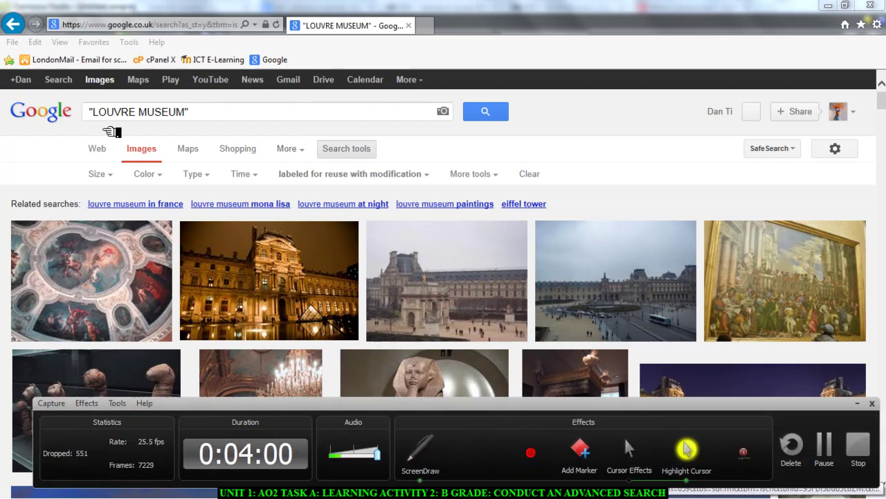
pyautogui.moveTo(81, 97); pyautogui.dragTo(193, 128)
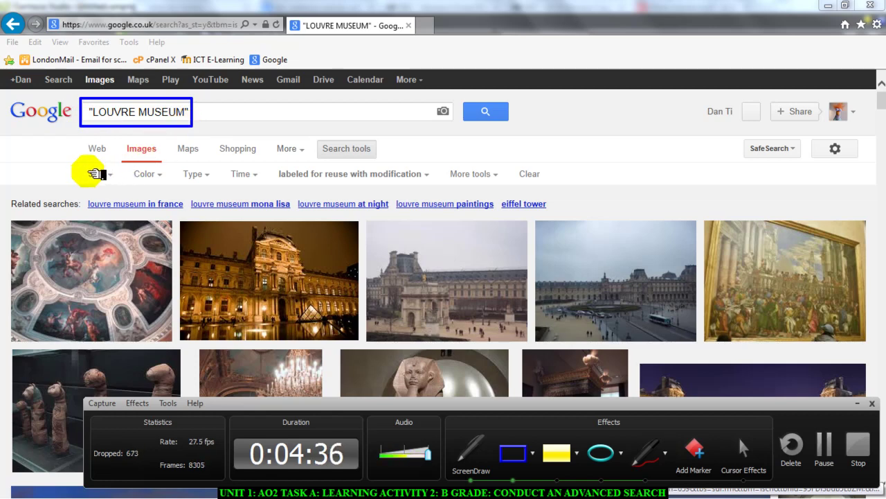
pyautogui.moveTo(83, 165); pyautogui.dragTo(556, 186)
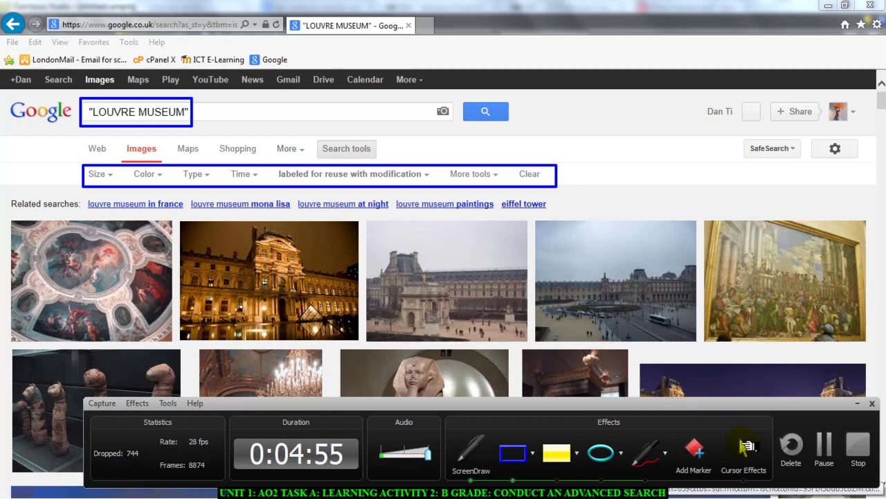
pyautogui.press('Escape')
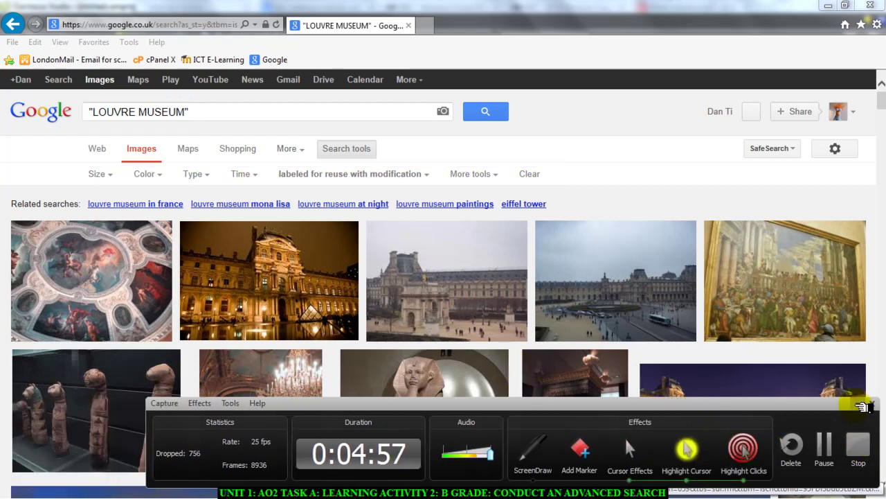
pyautogui.click(857, 402)
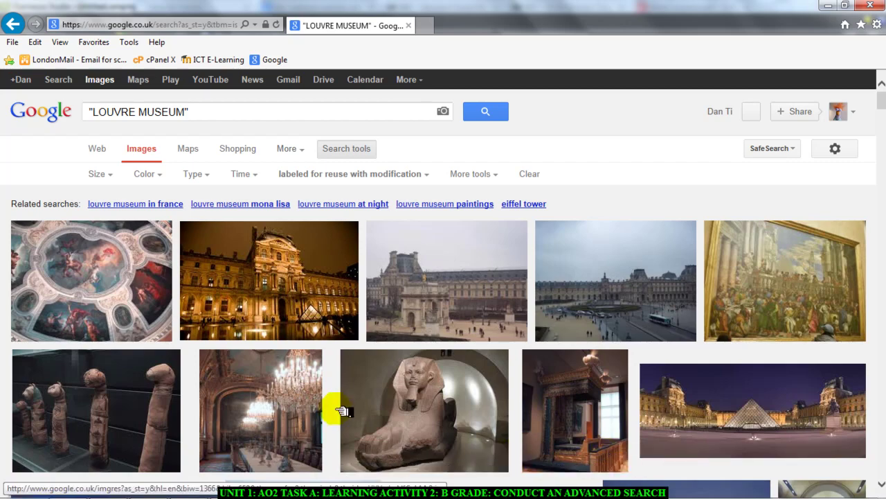
# Open the Wikimedia Commons page of the Louvre Museum Richelieu aisle night photo and examine its author, source and licensing details
pyautogui.click(269, 267)
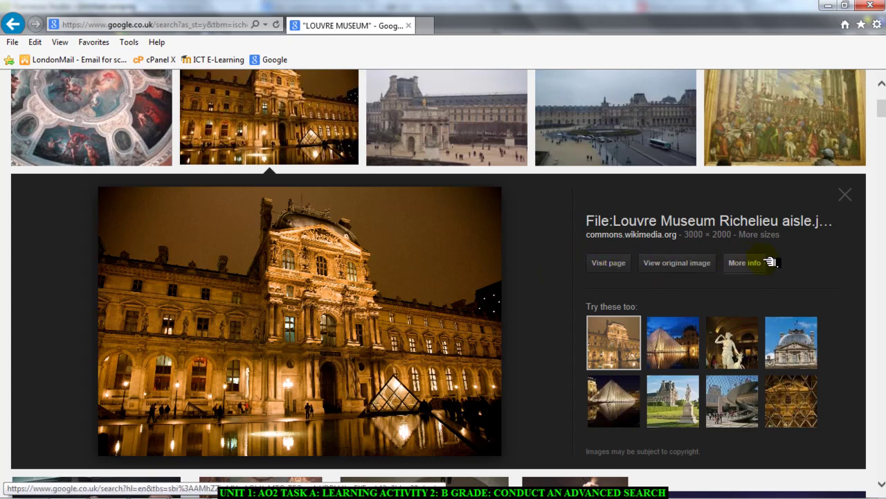
pyautogui.click(618, 262)
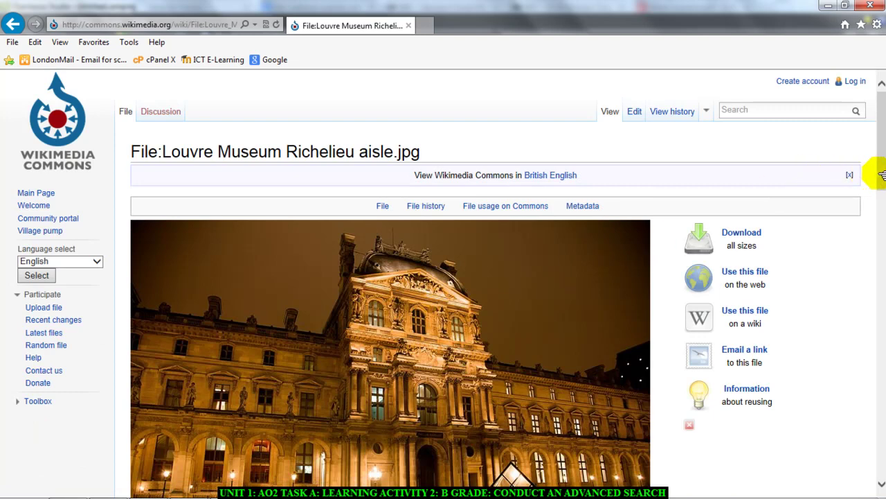
pyautogui.moveTo(879, 173); pyautogui.dragTo(880, 312)
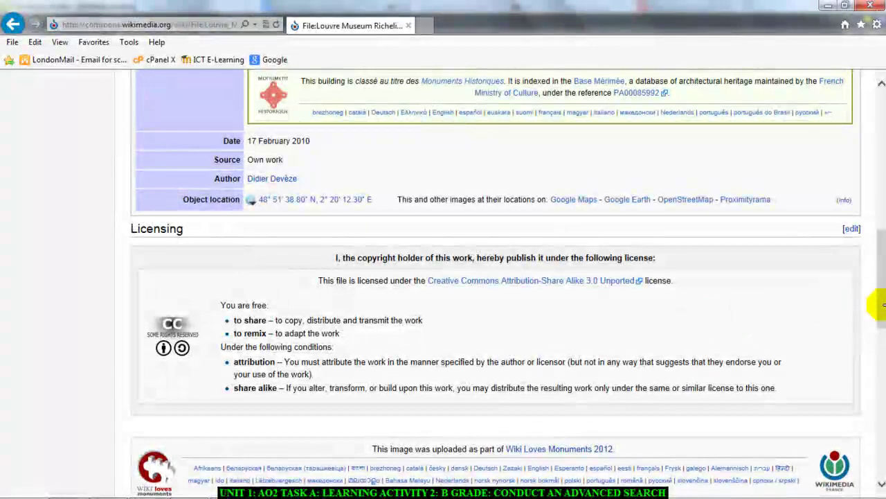
pyautogui.moveTo(874, 300); pyautogui.dragTo(880, 196)
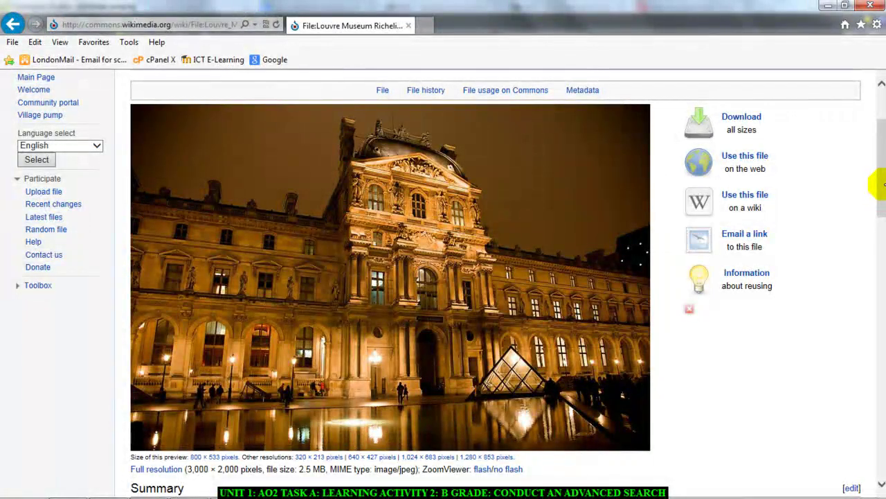
pyautogui.moveTo(879, 184); pyautogui.dragTo(878, 147)
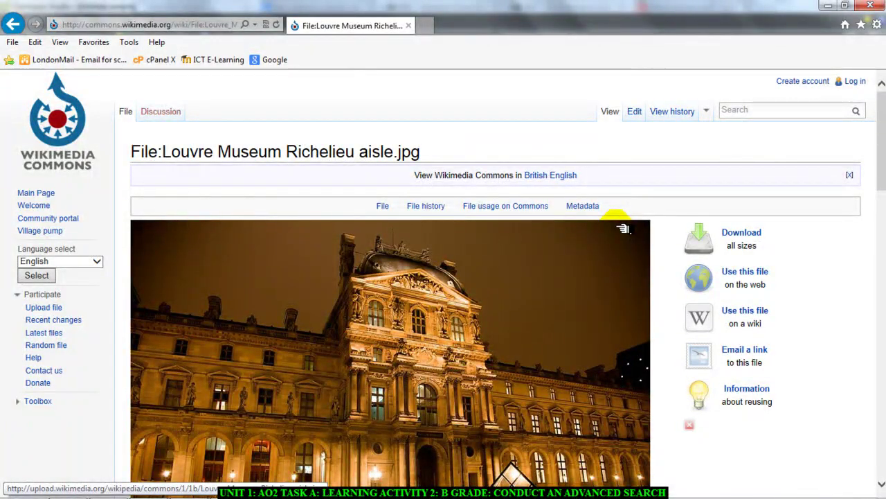
# Return to the "LOUVRE MUSEUM" image results and look over the filters and the selected photo's preview
pyautogui.click(12, 23)
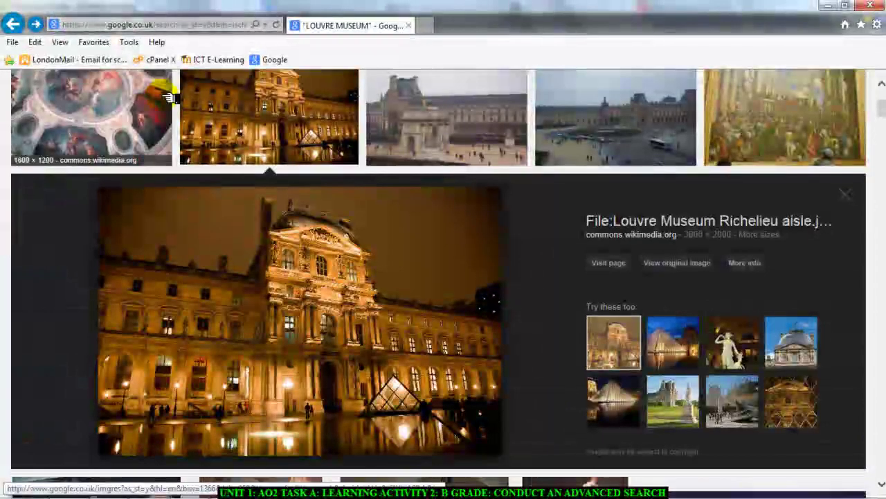
pyautogui.scroll(3, 880, 94)
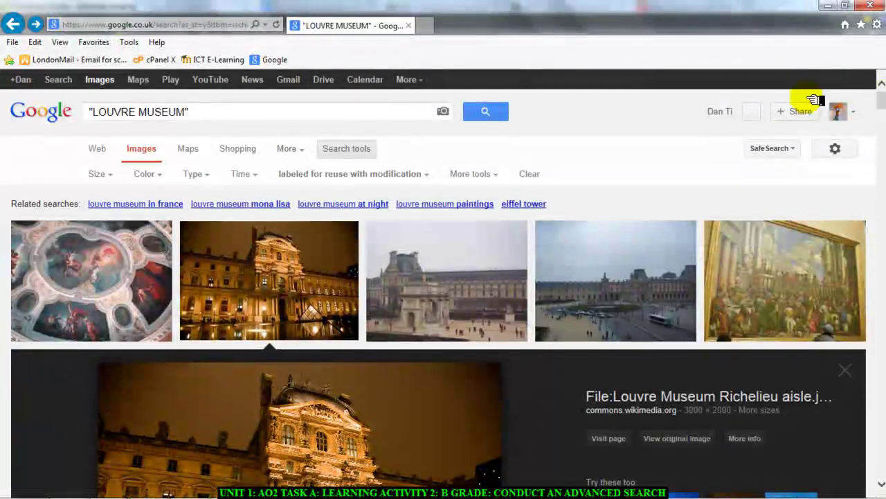
pyautogui.click(125, 148)
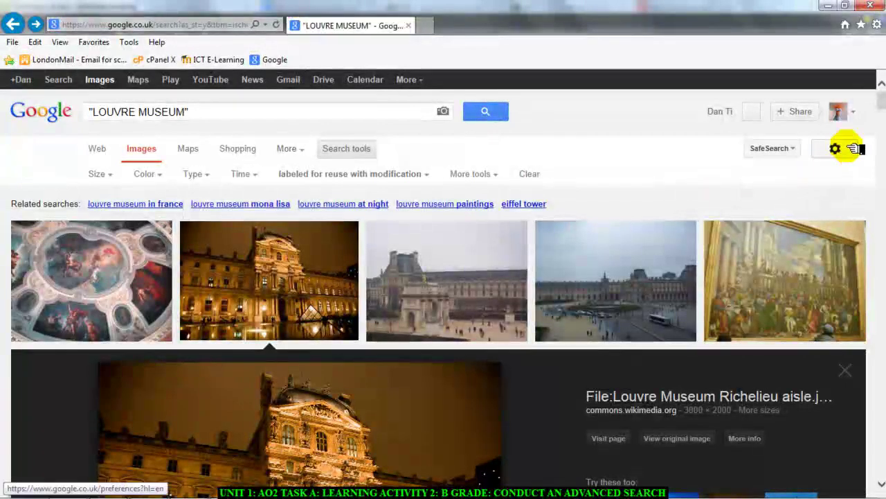
pyautogui.moveTo(882, 98); pyautogui.dragTo(883, 112)
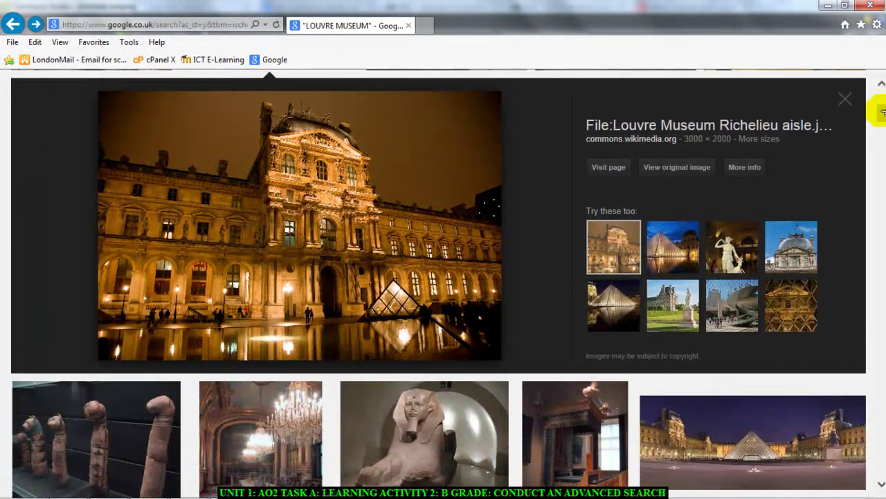
# Reopen the Wikimedia Commons page of the Louvre Museum Richelieu aisle photo and examine its resolutions and summary description
pyautogui.click(608, 169)
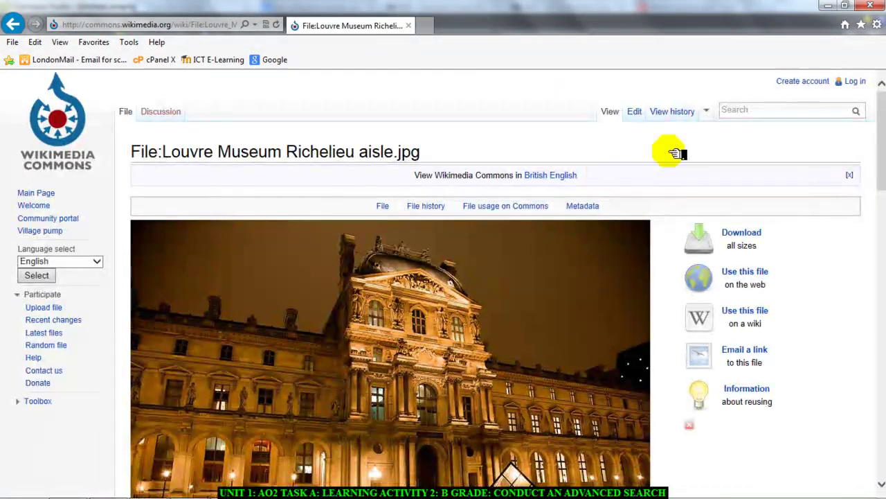
pyautogui.scroll(-2, 443, 277)
pyautogui.scroll(-3, 443, 277)
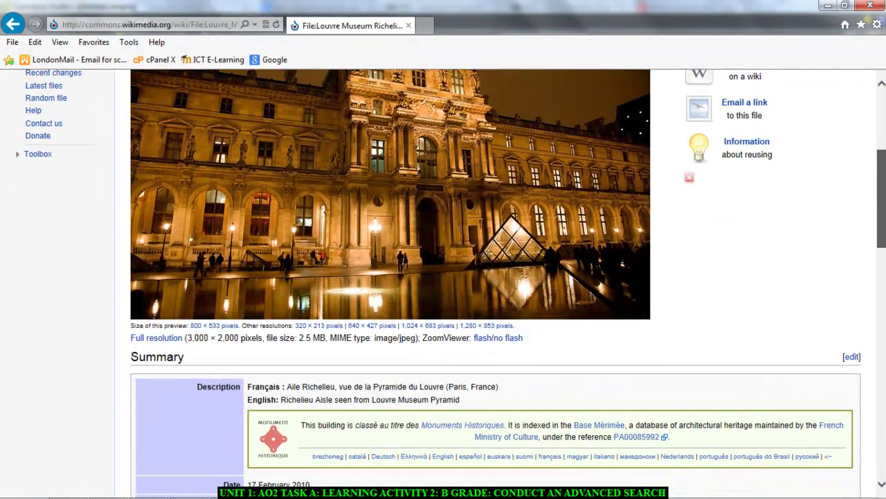
pyautogui.scroll(1, 443, 277)
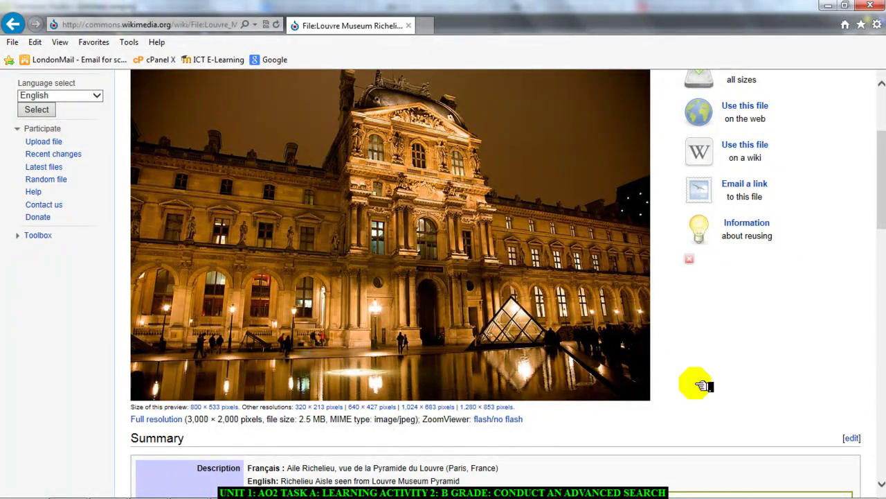
pyautogui.moveTo(498, 485)
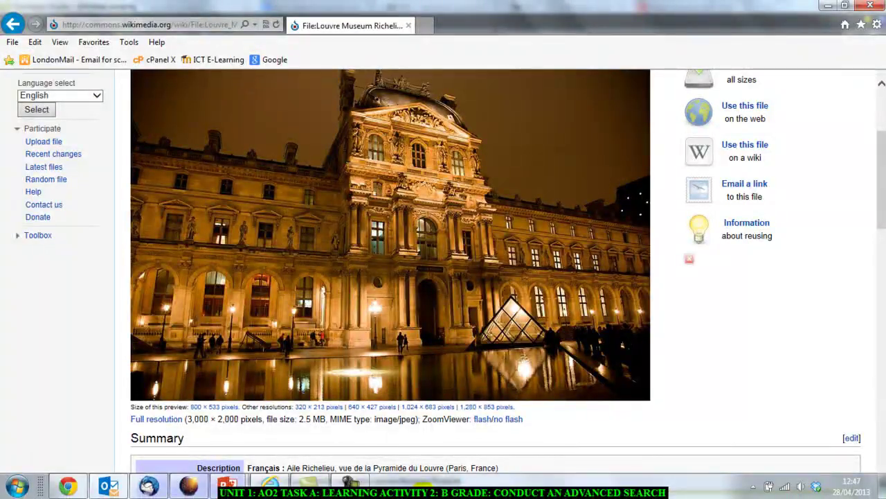
pyautogui.click(353, 482)
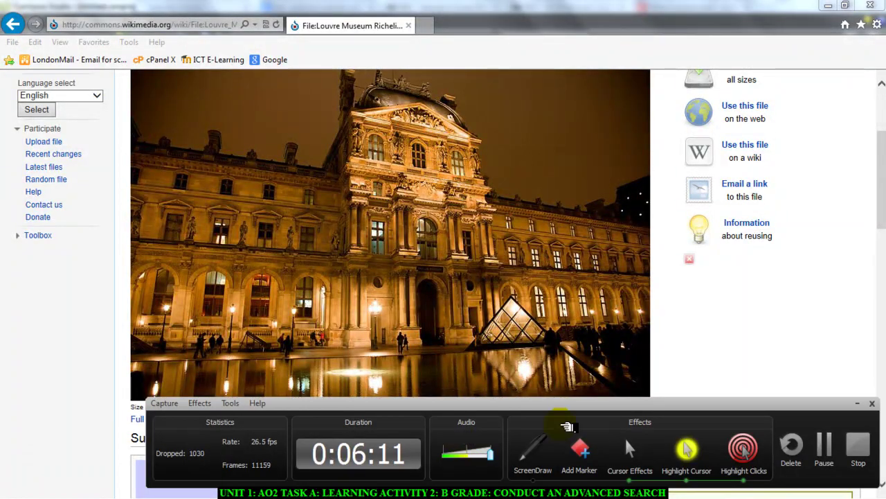
pyautogui.click(636, 430)
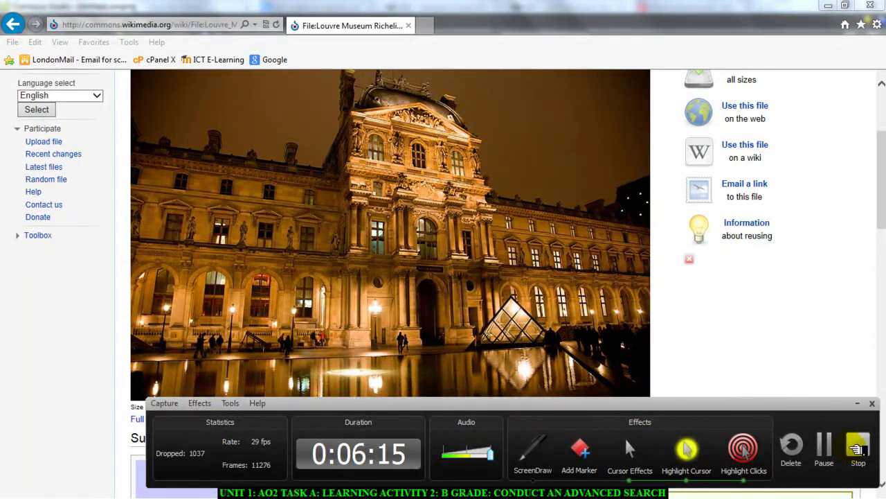
pyautogui.click(860, 449)
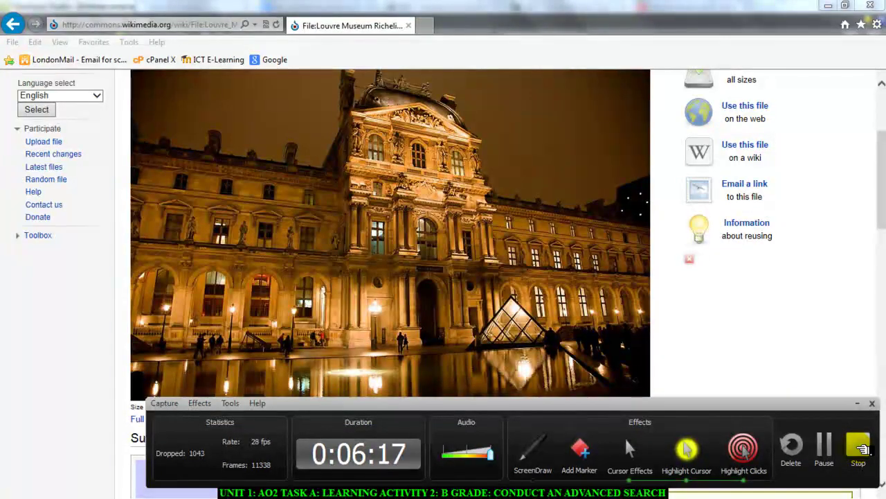